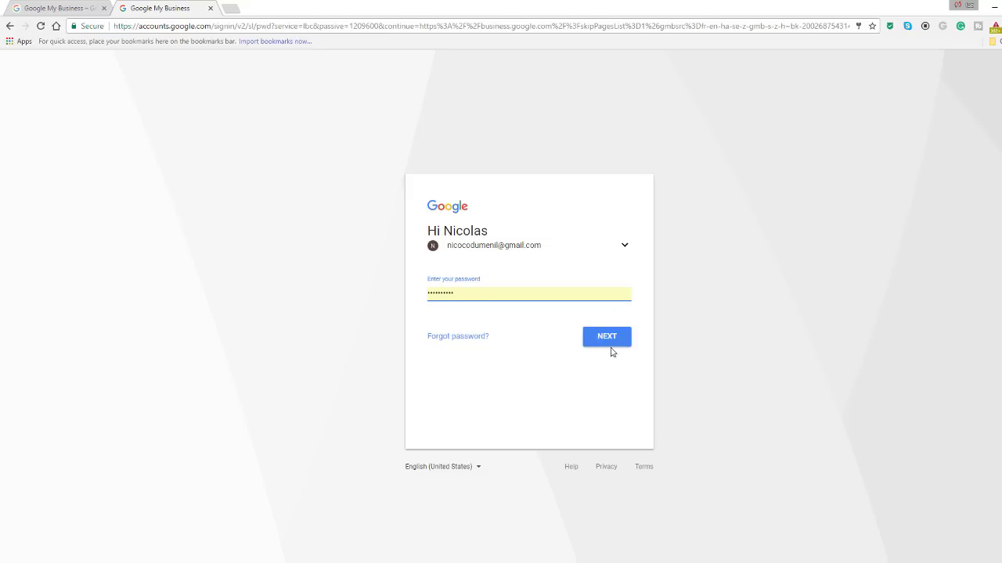
# Submit the password to reach the dashboard for The landscape designer central.
pyautogui.click(604, 347)
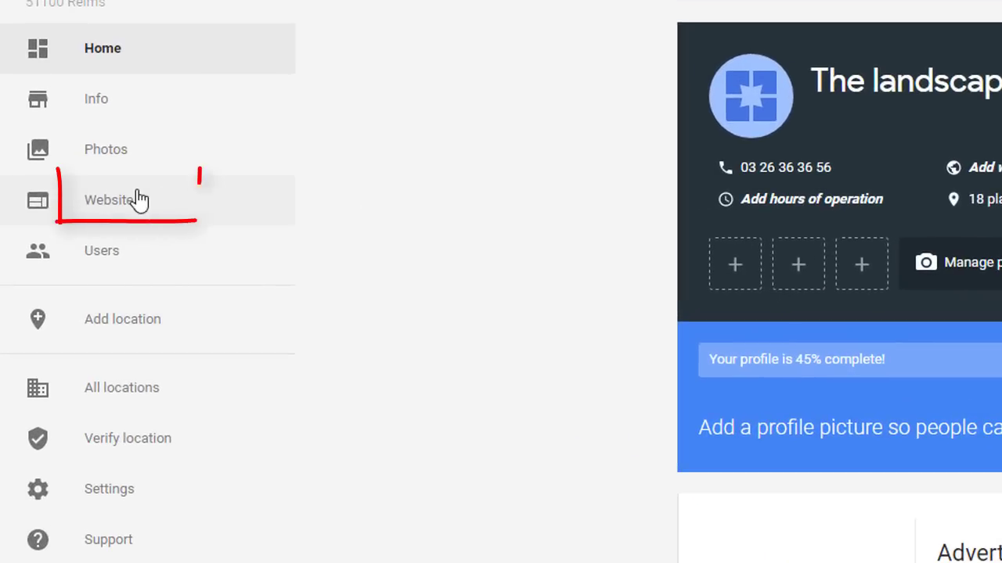
# Create a draft website for The landscape designer central from the Website menu.
pyautogui.click(137, 199)
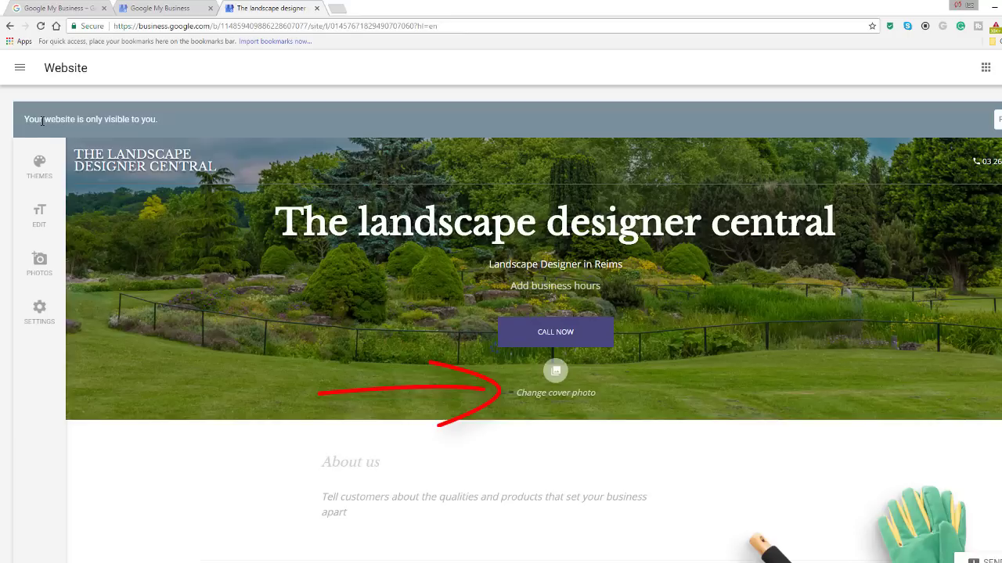
# Preview Plum Harvest, Lagos, Austin, Luxe and other themes, then apply Cream Soda.
pyautogui.click(43, 179)
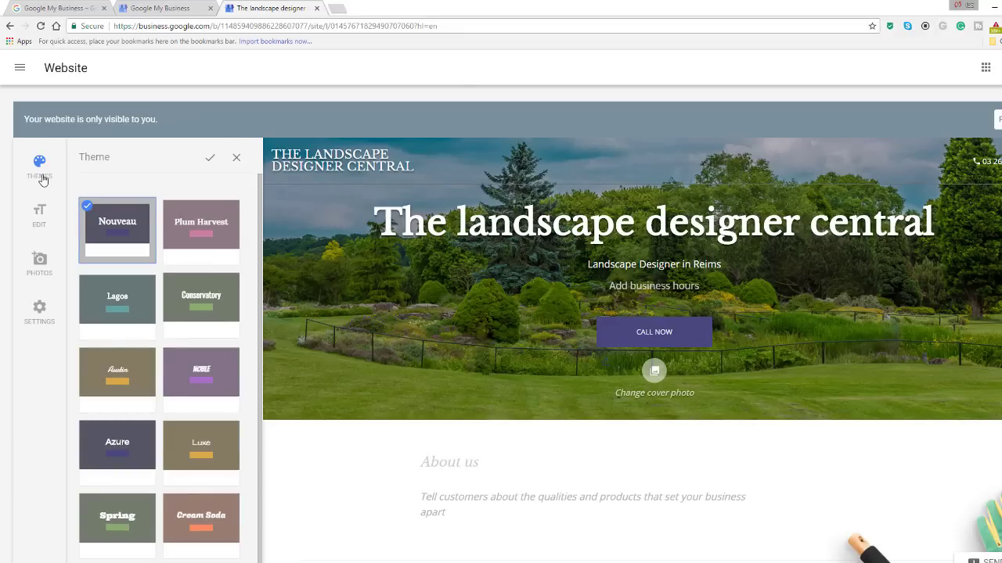
pyautogui.click(204, 247)
pyautogui.click(130, 297)
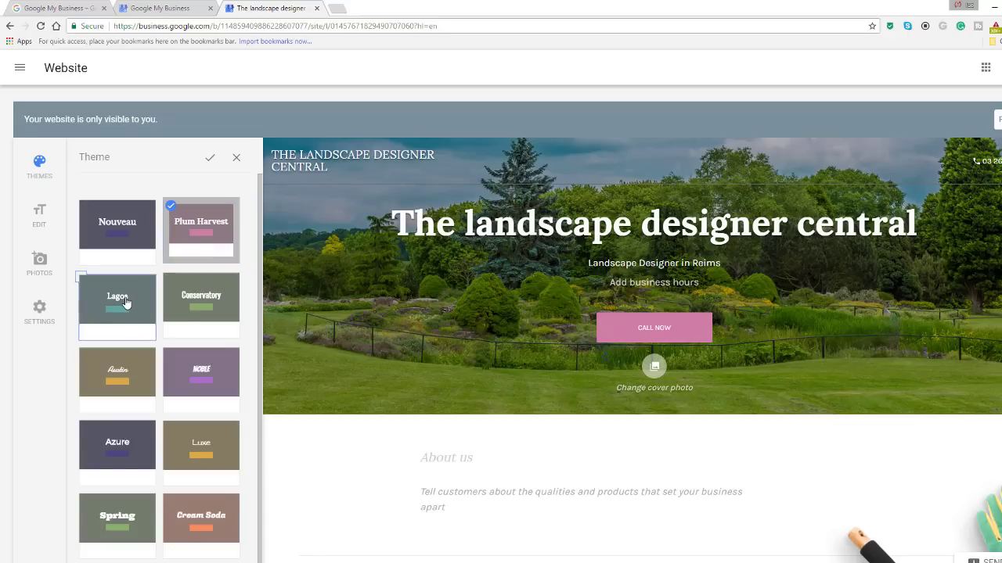
pyautogui.click(203, 305)
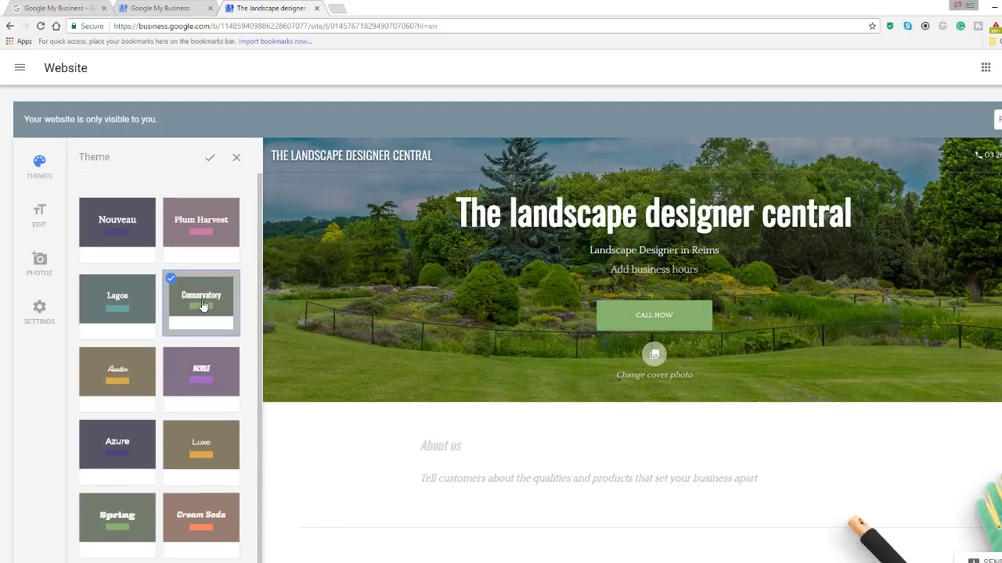
pyautogui.click(123, 368)
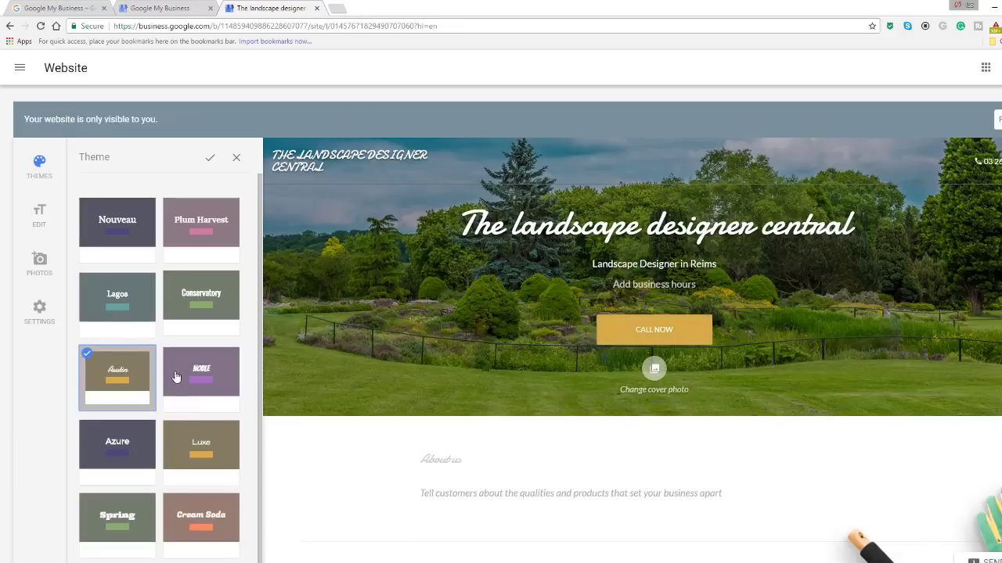
pyautogui.click(192, 375)
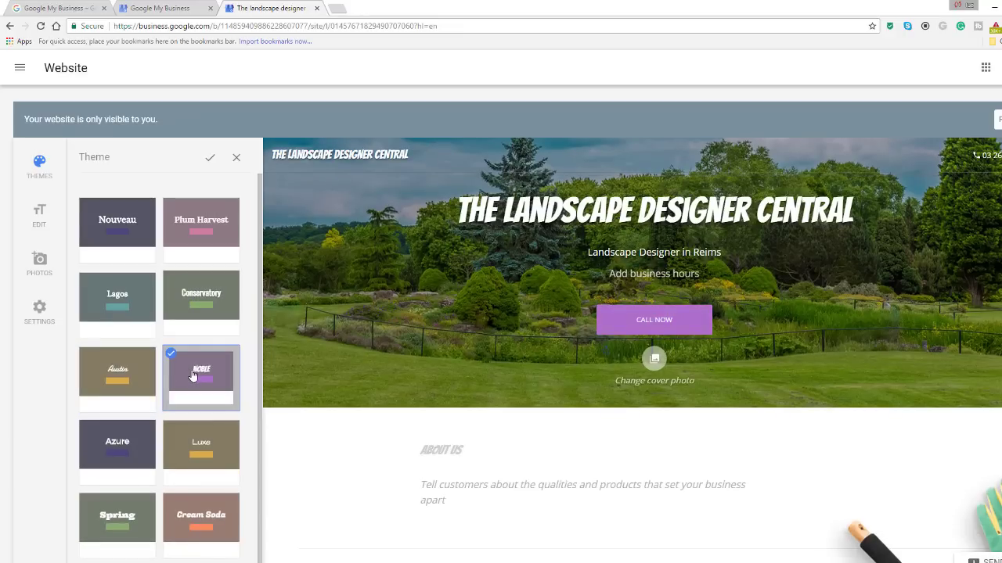
pyautogui.click(130, 447)
pyautogui.click(191, 449)
pyautogui.click(136, 514)
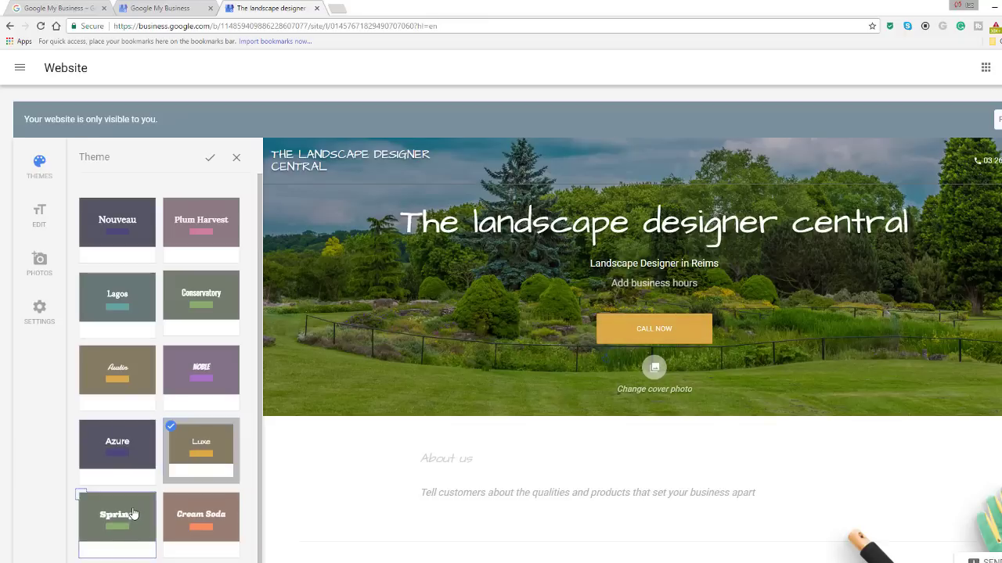
pyautogui.click(212, 527)
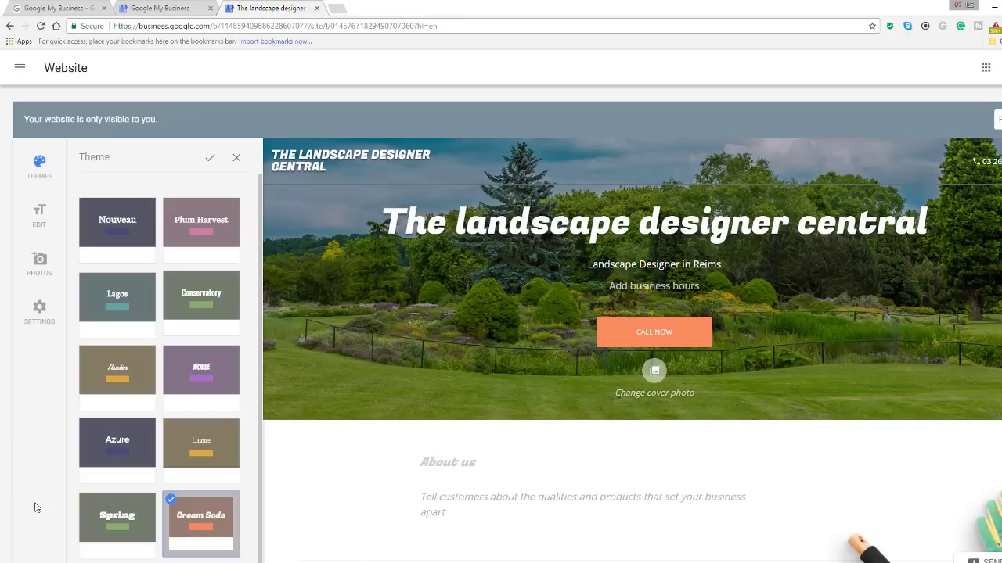
pyautogui.click(212, 158)
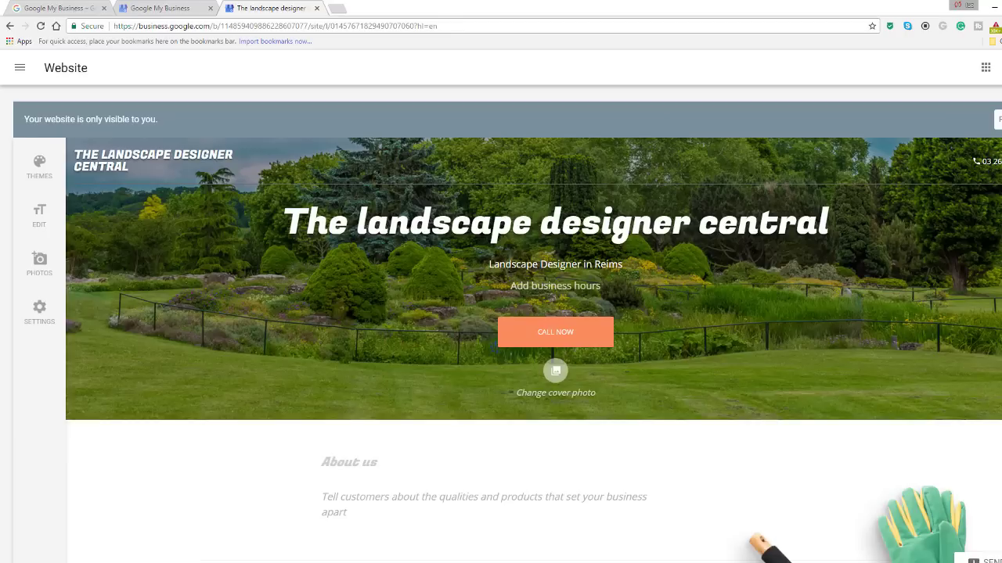
# Open the site text editor showing headline and 'Landscape Designer in Reims' description.
pyautogui.click(38, 219)
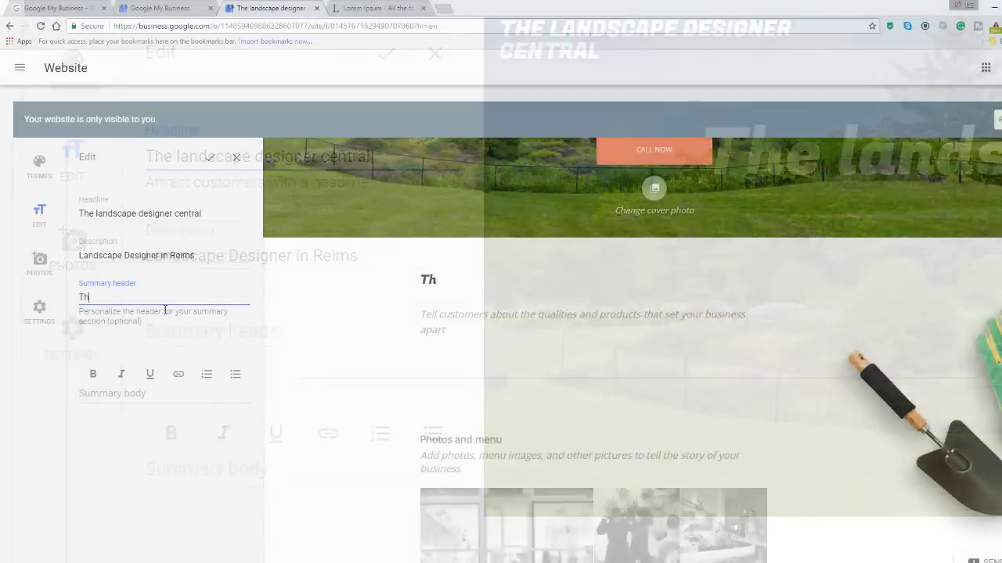
pyautogui.write('is is the')
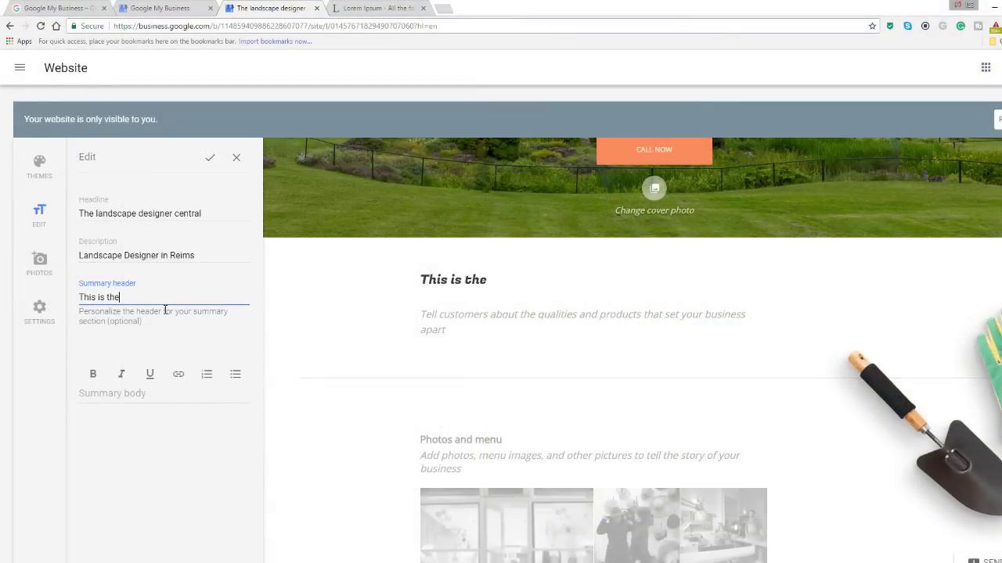
pyautogui.write(' summary header')
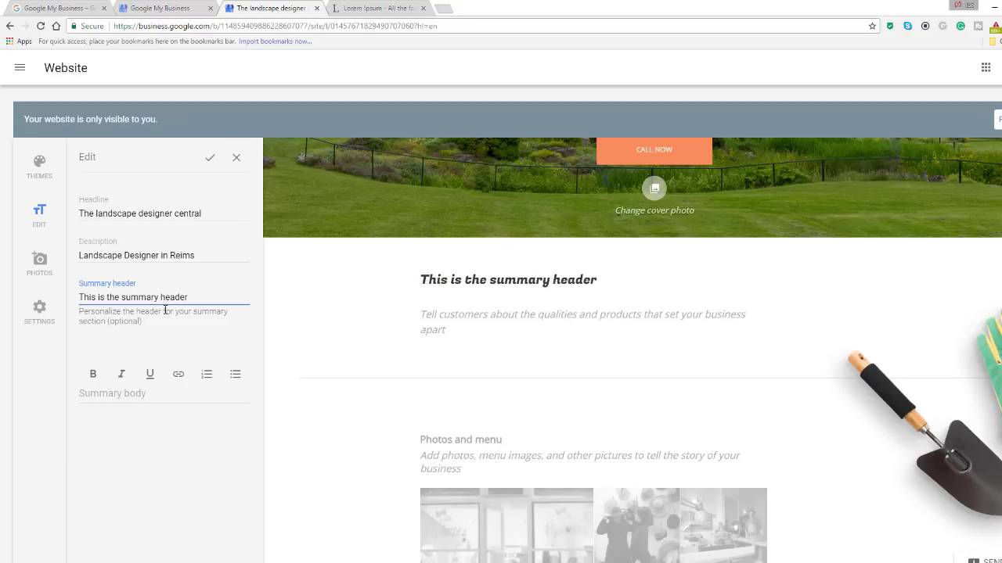
pyautogui.click(137, 394)
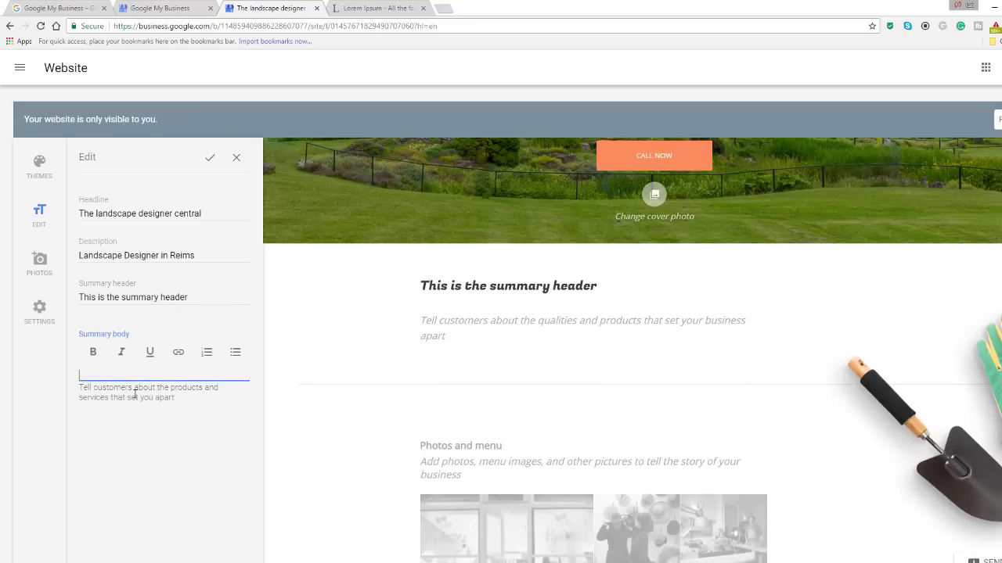
pyautogui.hotkey('ctrl', 'v')
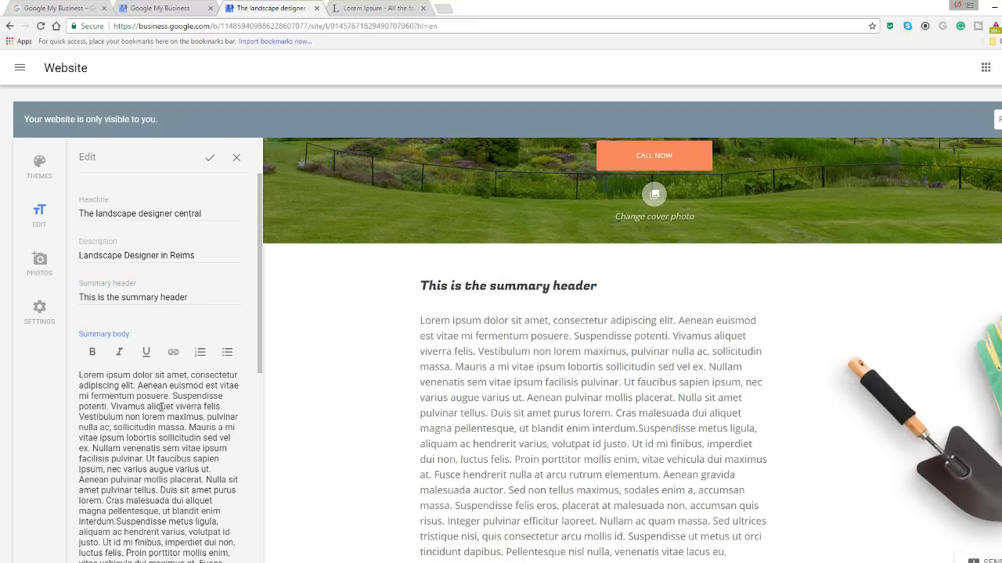
pyautogui.scroll(-1, 101, 379)
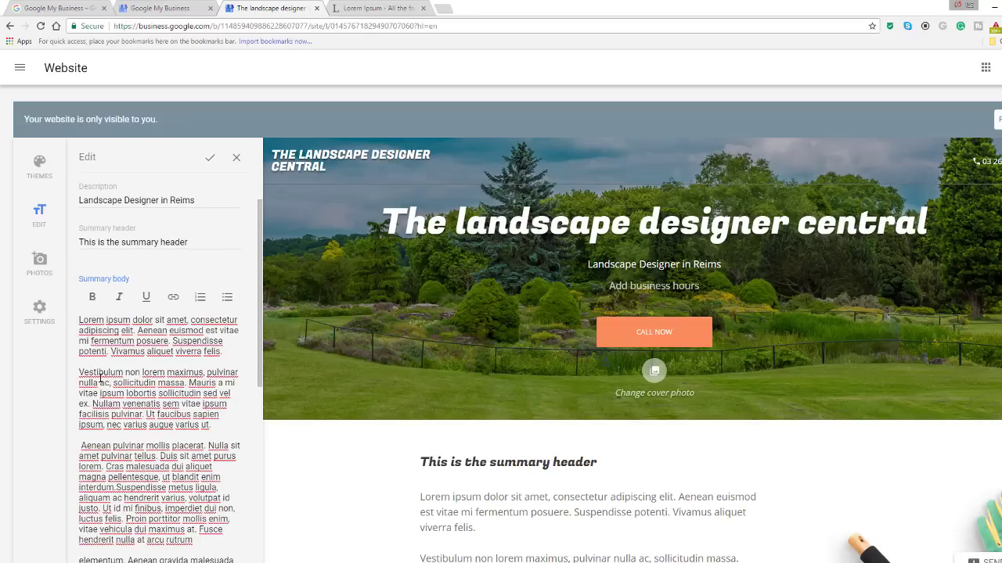
pyautogui.moveTo(79, 372); pyautogui.dragTo(211, 425)
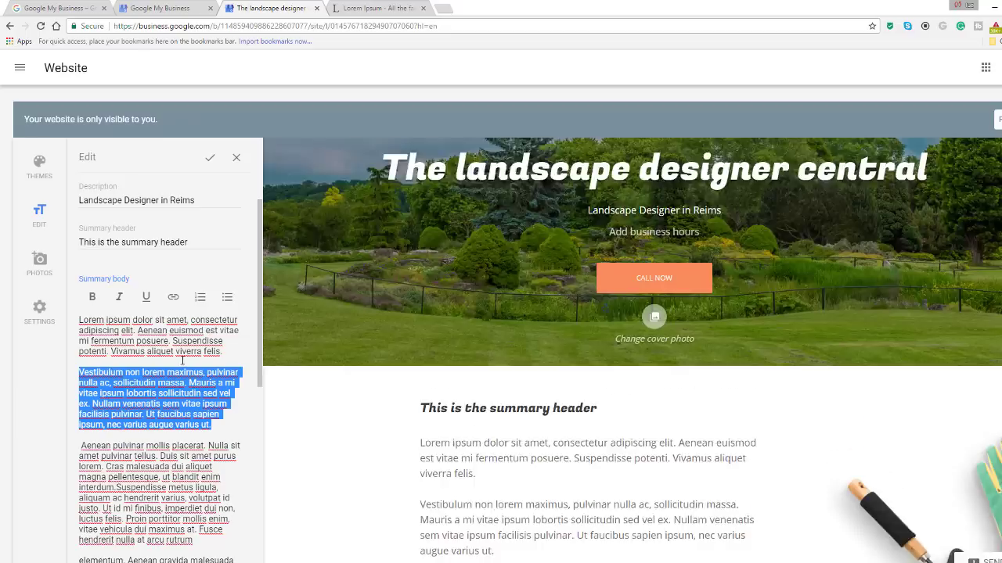
pyautogui.click(92, 297)
pyautogui.moveTo(79, 445); pyautogui.dragTo(144, 467)
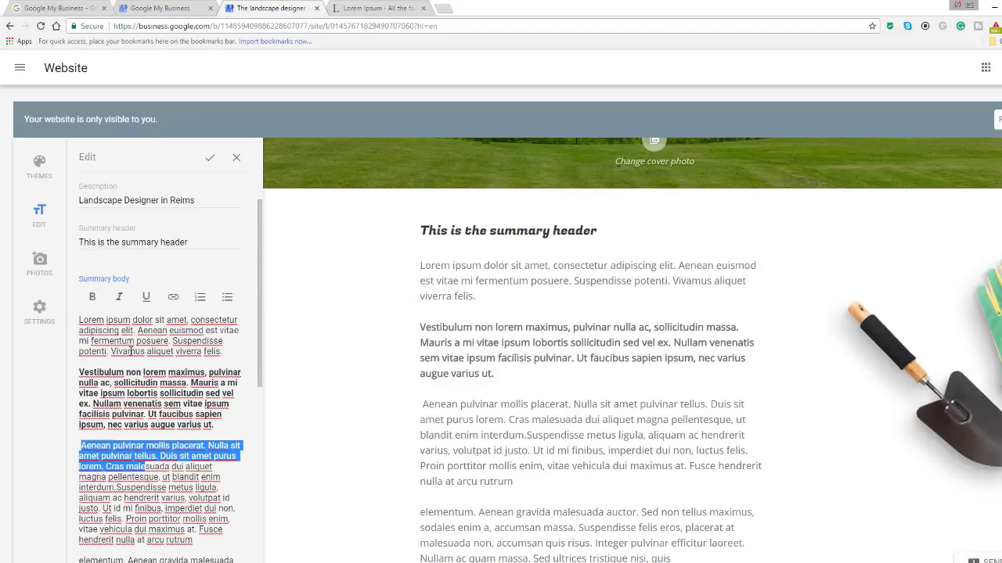
pyautogui.click(92, 297)
pyautogui.scroll(-2, 100, 470)
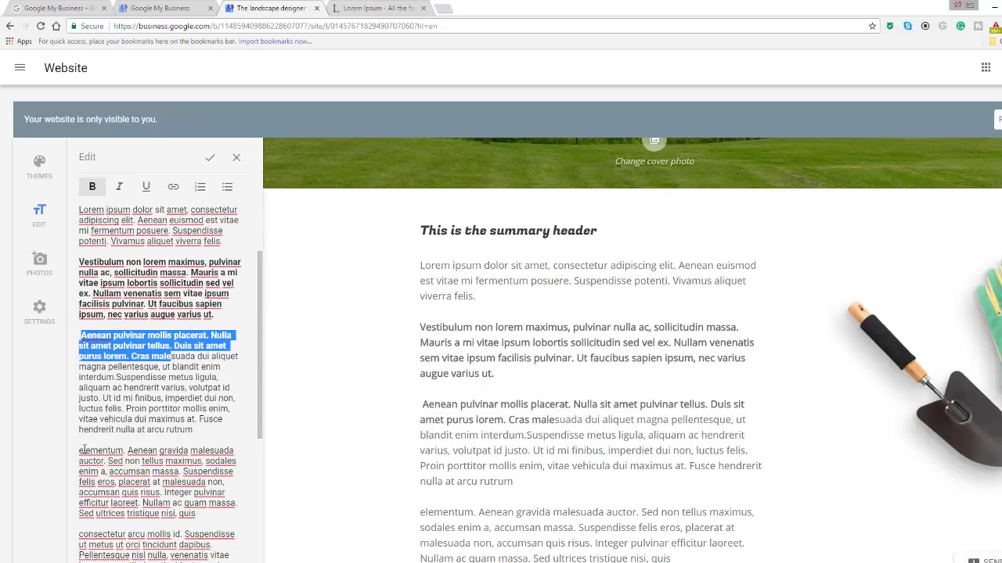
pyautogui.moveTo(83, 451); pyautogui.dragTo(205, 452)
pyautogui.click(173, 186)
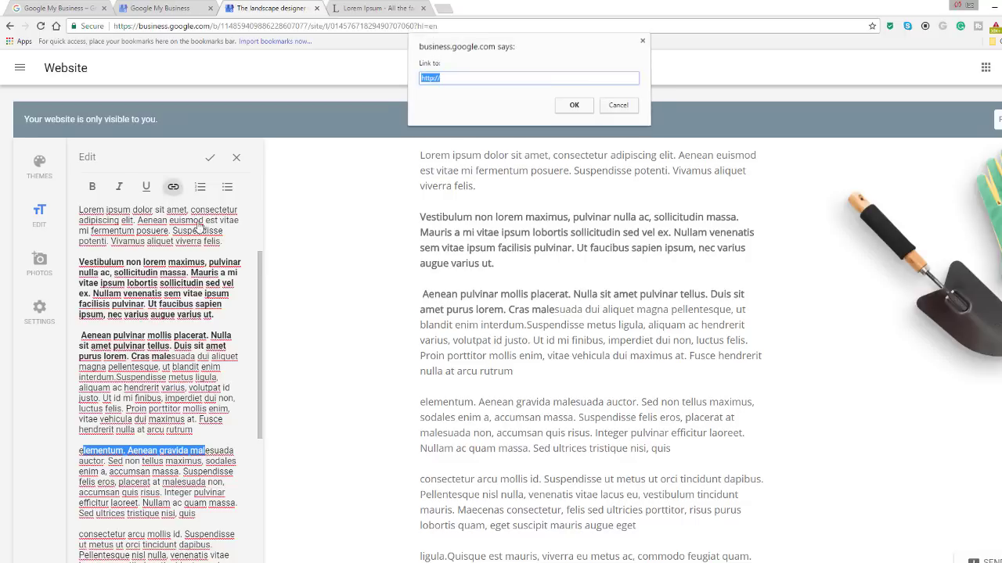
pyautogui.write('http://www.google.com')
pyautogui.click(574, 106)
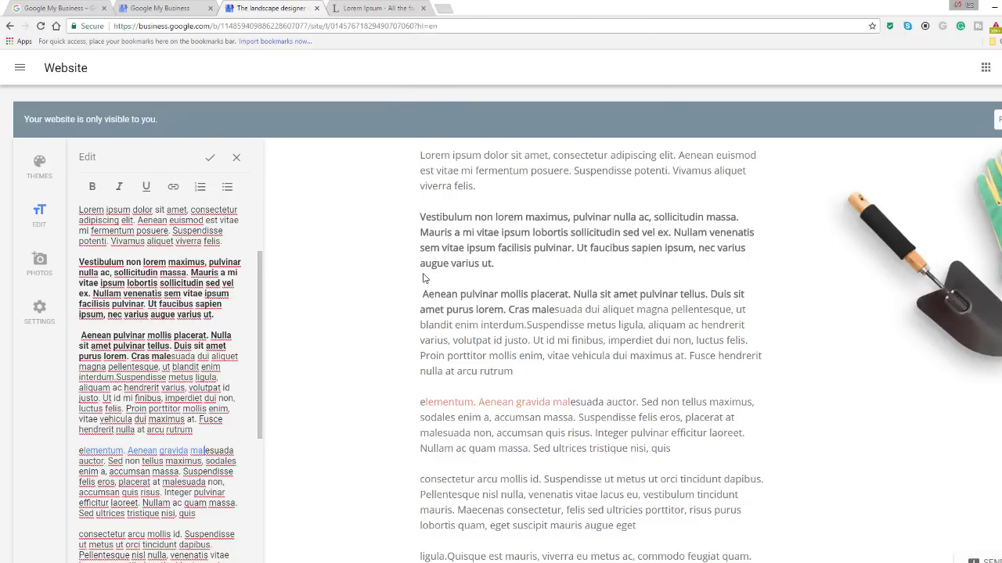
pyautogui.scroll(-4, 197, 387)
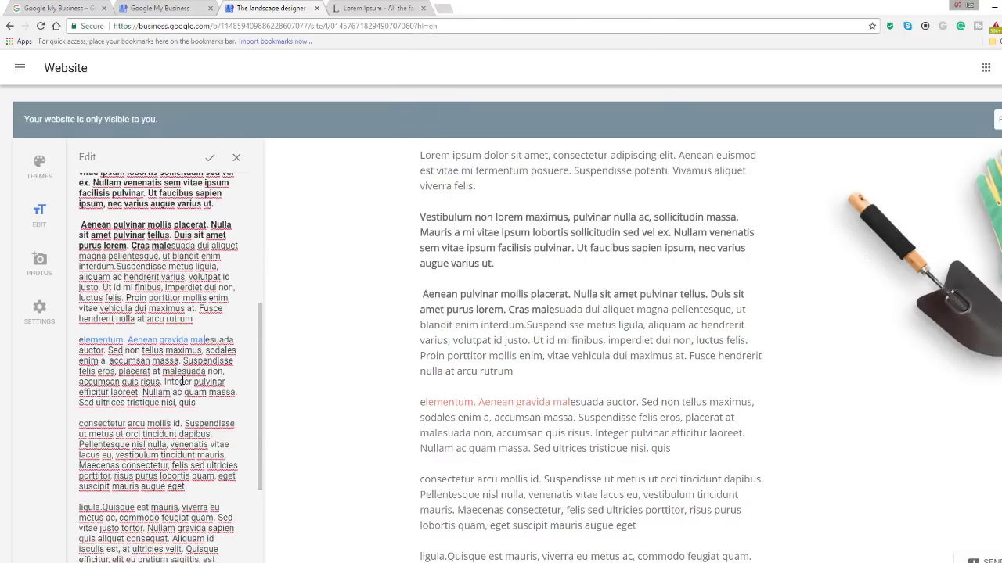
pyautogui.scroll(10, 182, 381)
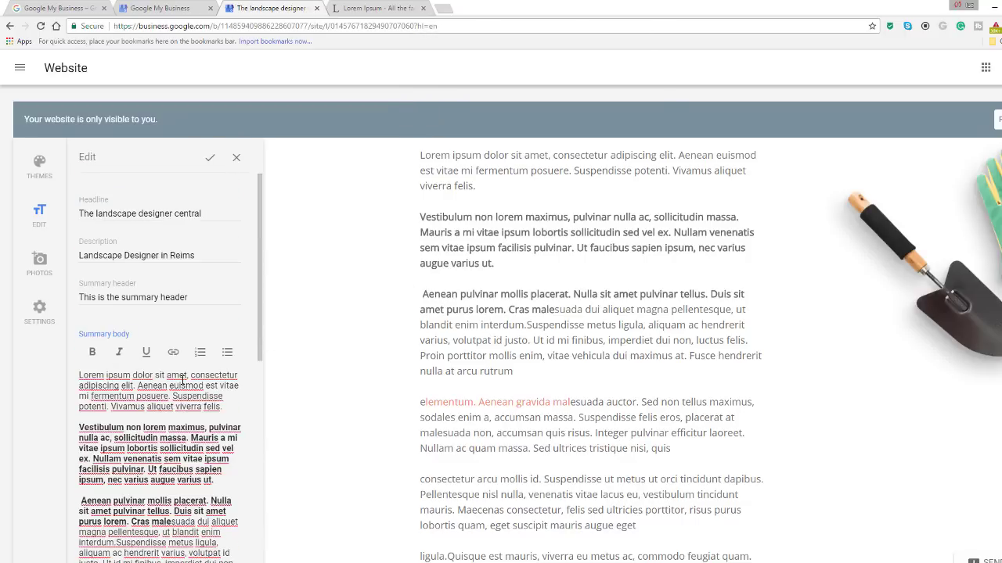
pyautogui.scroll(5, 395, 344)
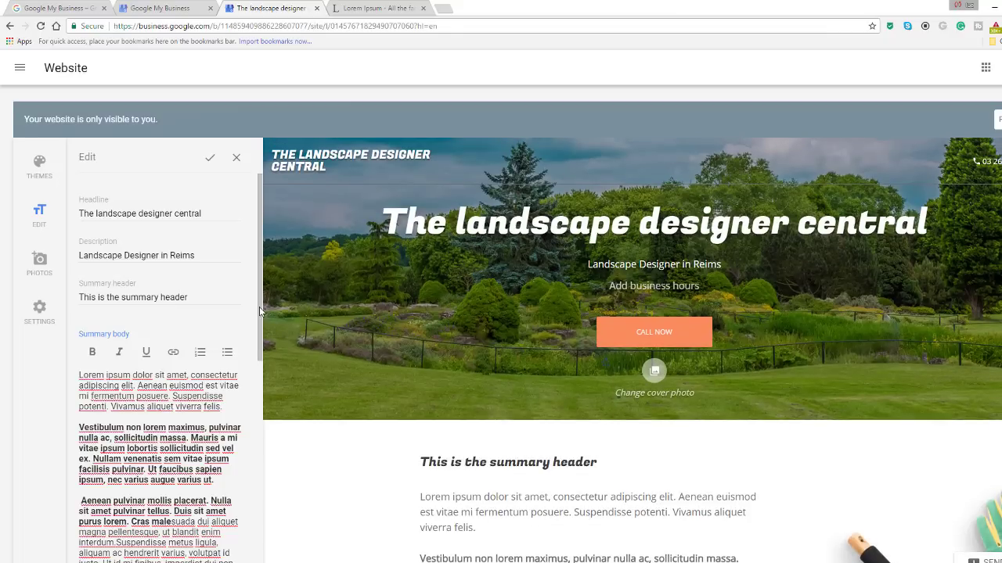
# Save the summary text edits and upload the mossy statue photo to the gallery.
pyautogui.click(252, 268)
pyautogui.click(210, 158)
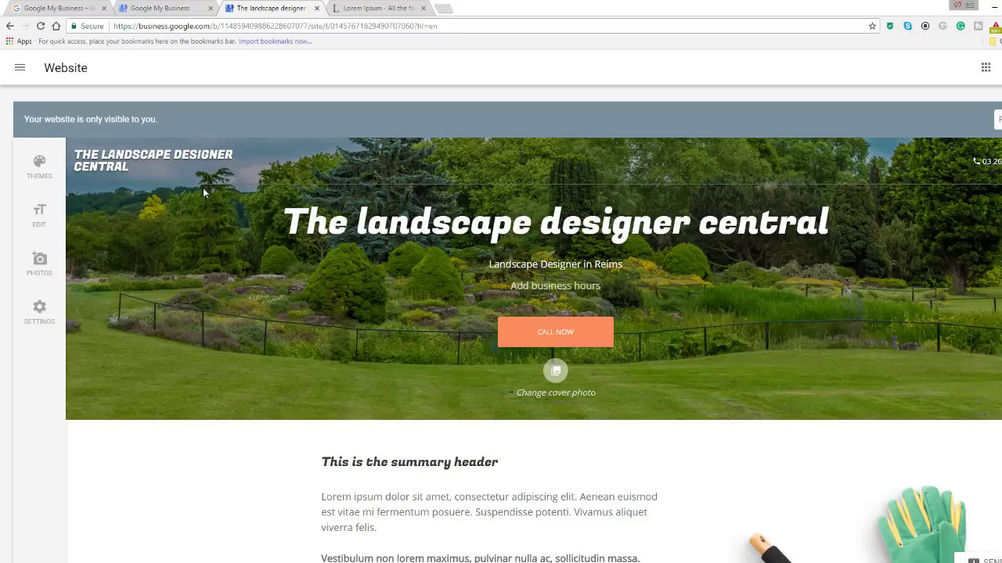
pyautogui.click(39, 265)
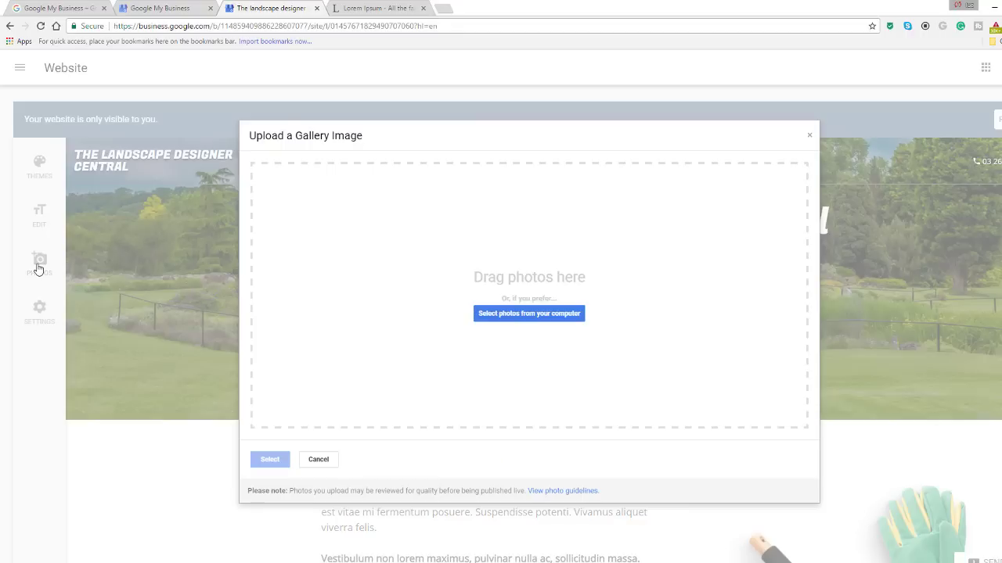
pyautogui.click(529, 313)
pyautogui.click(245, 88)
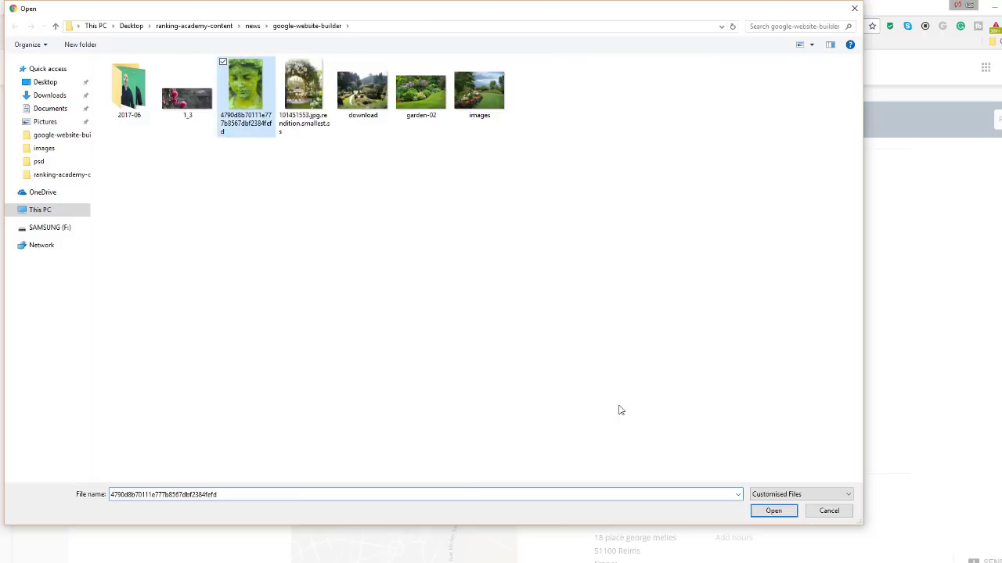
pyautogui.click(774, 512)
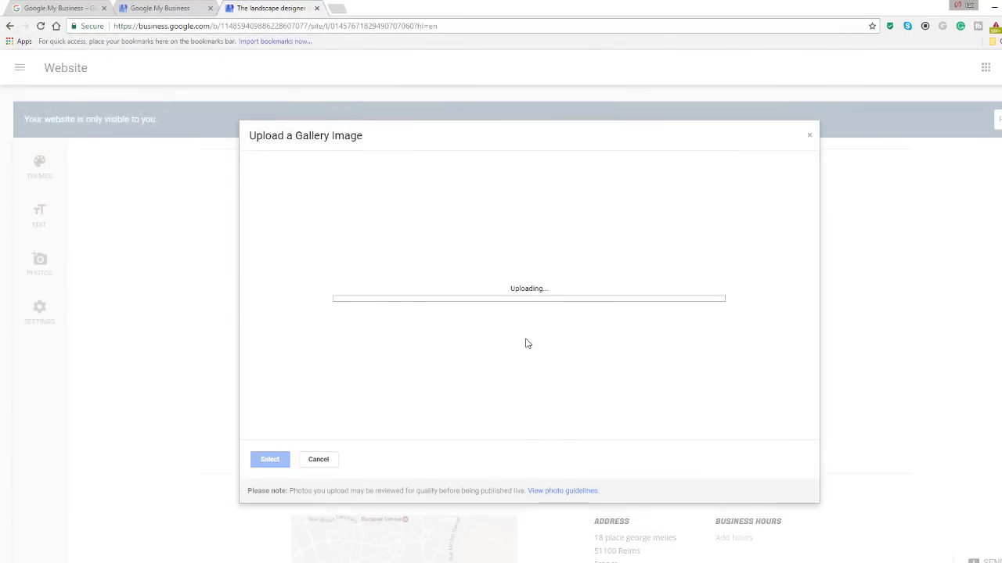
# Upload the garden arch photo and the 'download' image to the gallery.
pyautogui.click(513, 313)
pyautogui.click(303, 83)
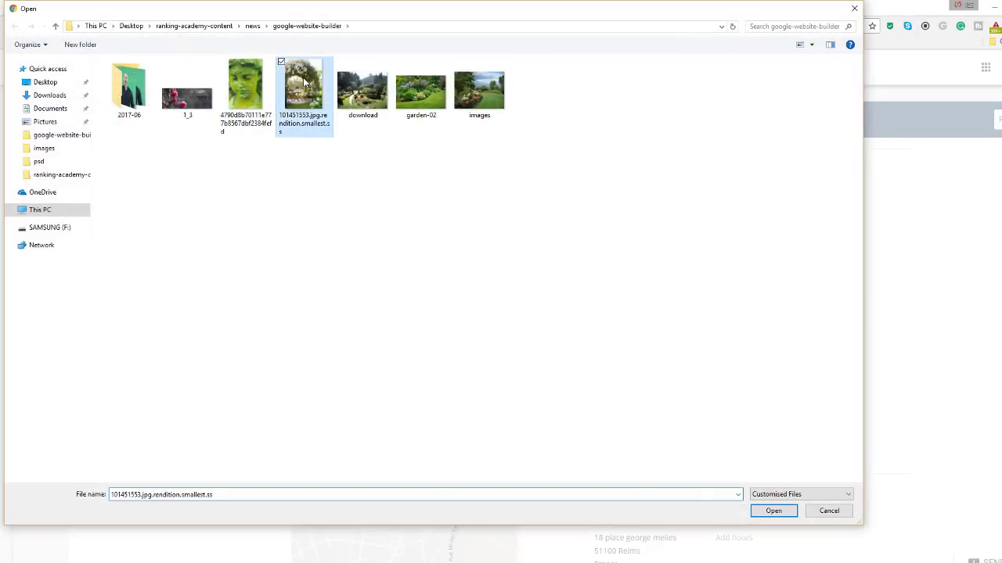
pyautogui.click(769, 516)
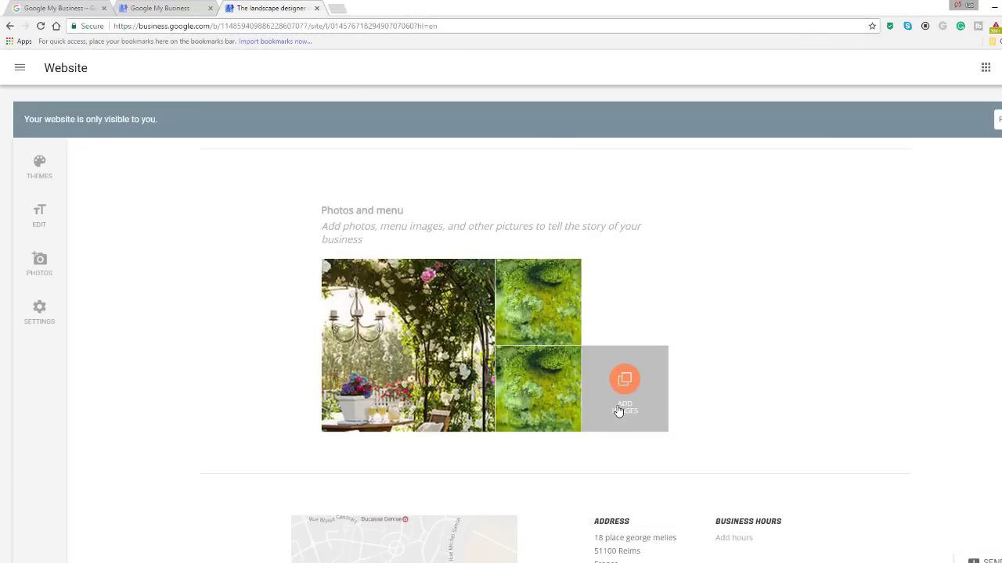
pyautogui.click(617, 410)
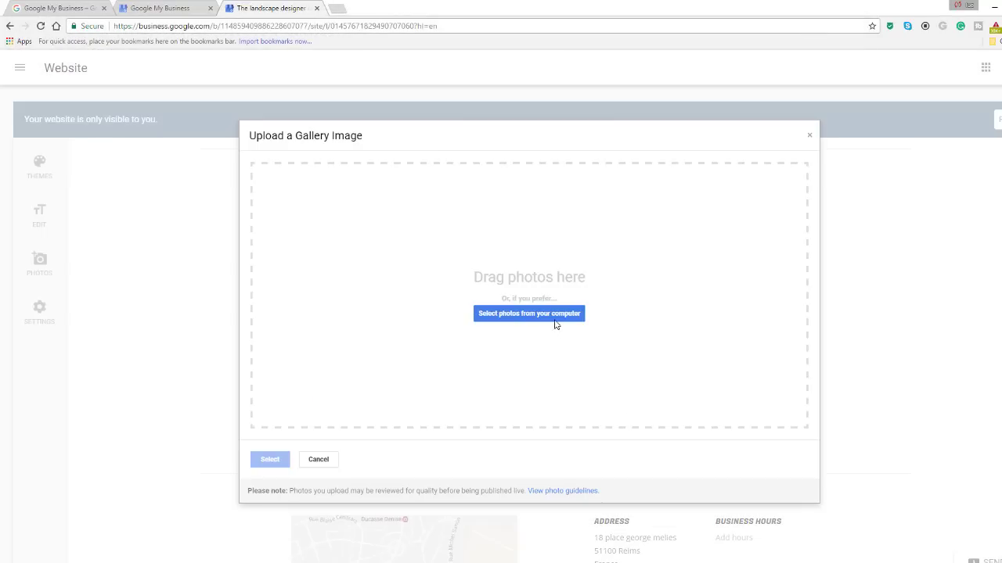
pyautogui.click(551, 315)
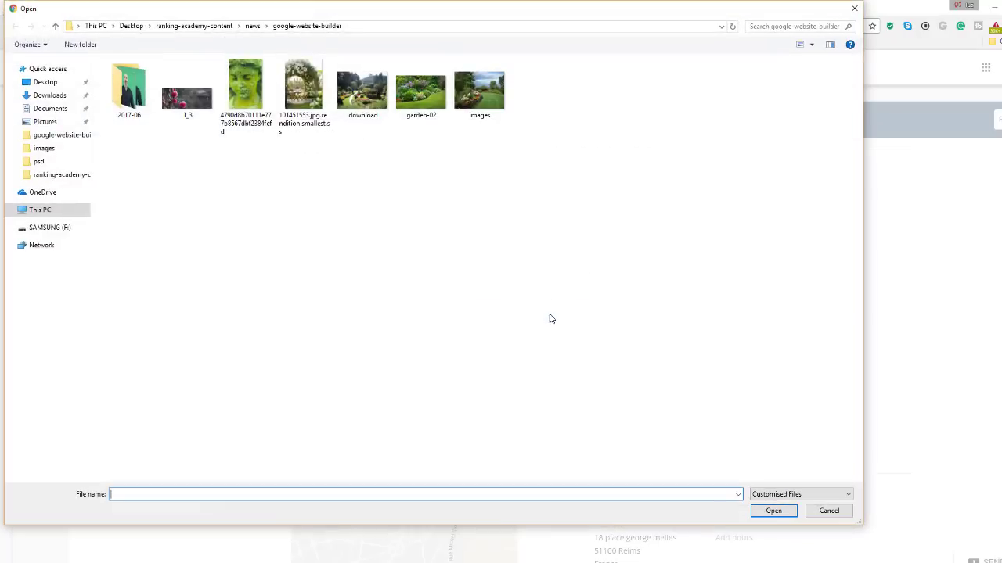
pyautogui.click(372, 85)
pyautogui.click(773, 510)
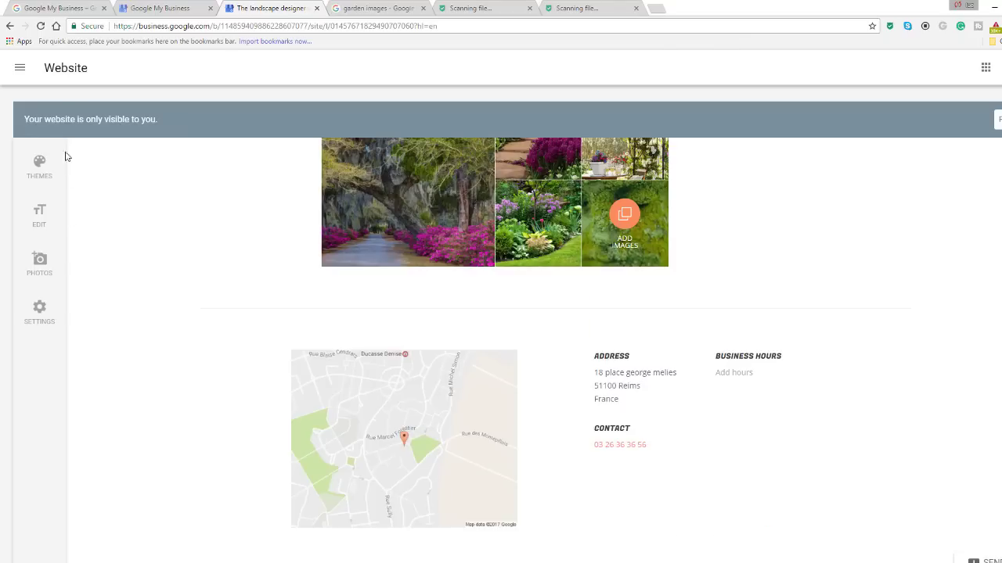
pyautogui.click(20, 67)
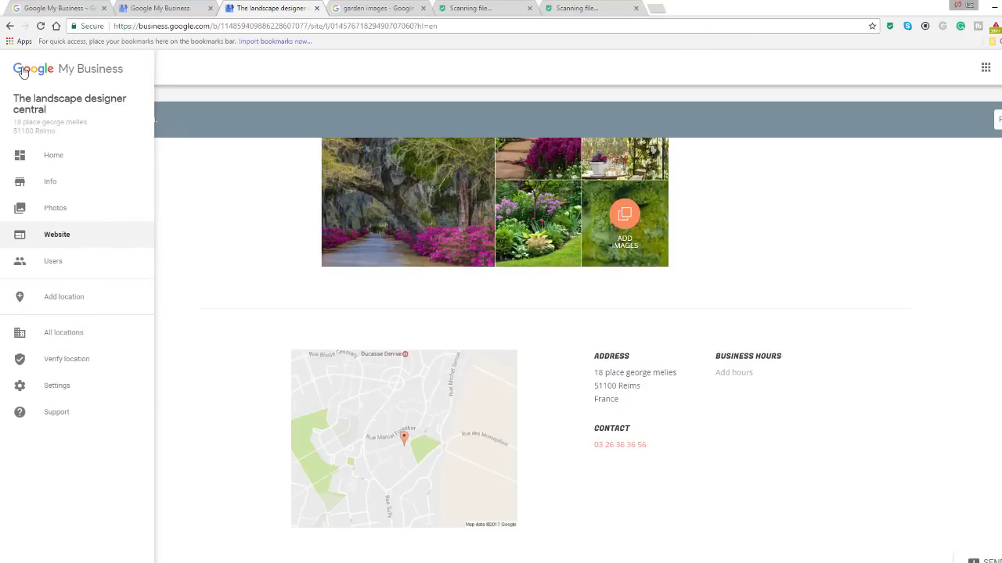
# Delete the duplicate mossy statue photo from the business's Photos page.
pyautogui.click(56, 209)
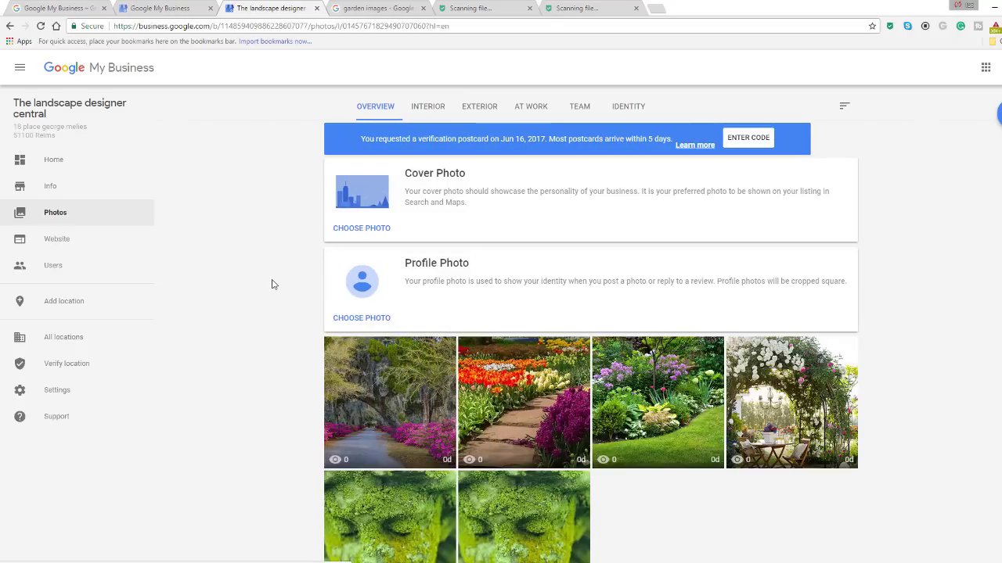
pyautogui.scroll(-1, 272, 284)
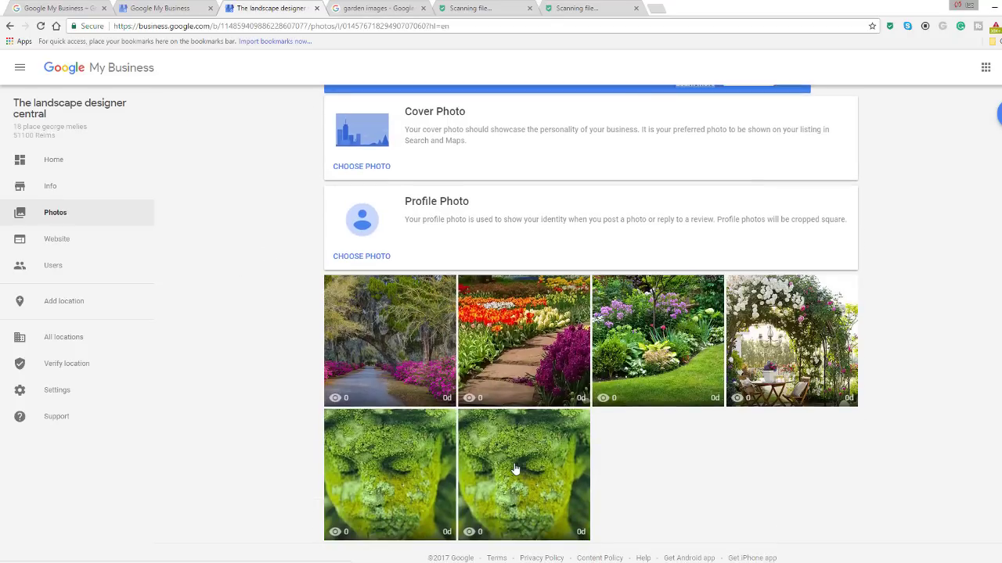
pyautogui.click(516, 469)
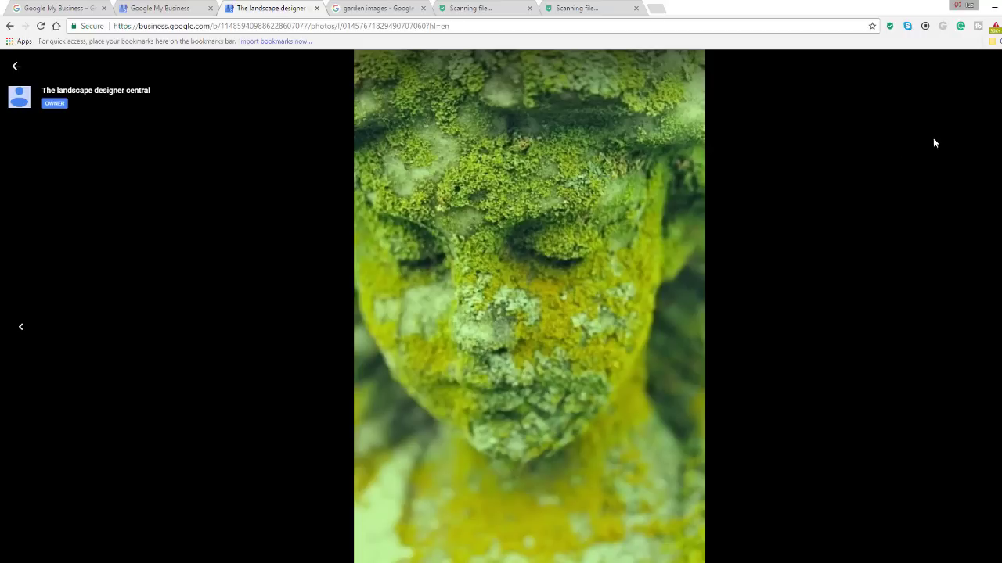
pyautogui.click(999, 66)
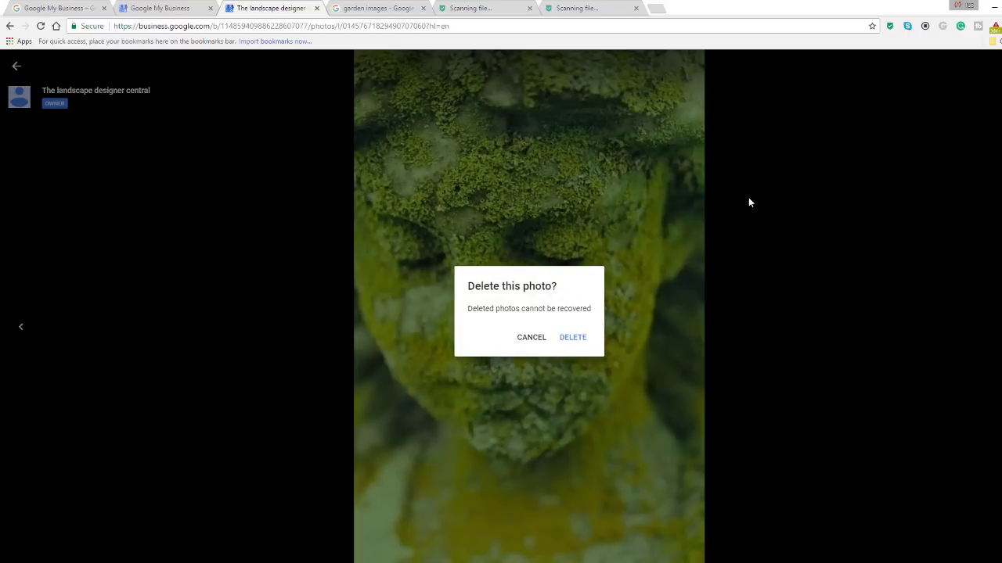
pyautogui.click(572, 342)
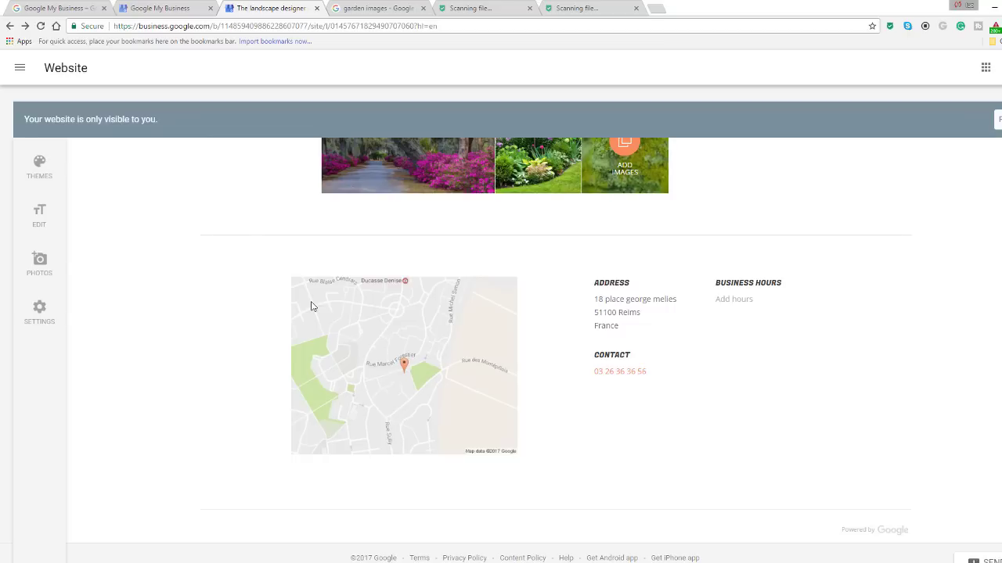
# Publish the website at the-landscape-designer-central.business.site.
pyautogui.click(39, 263)
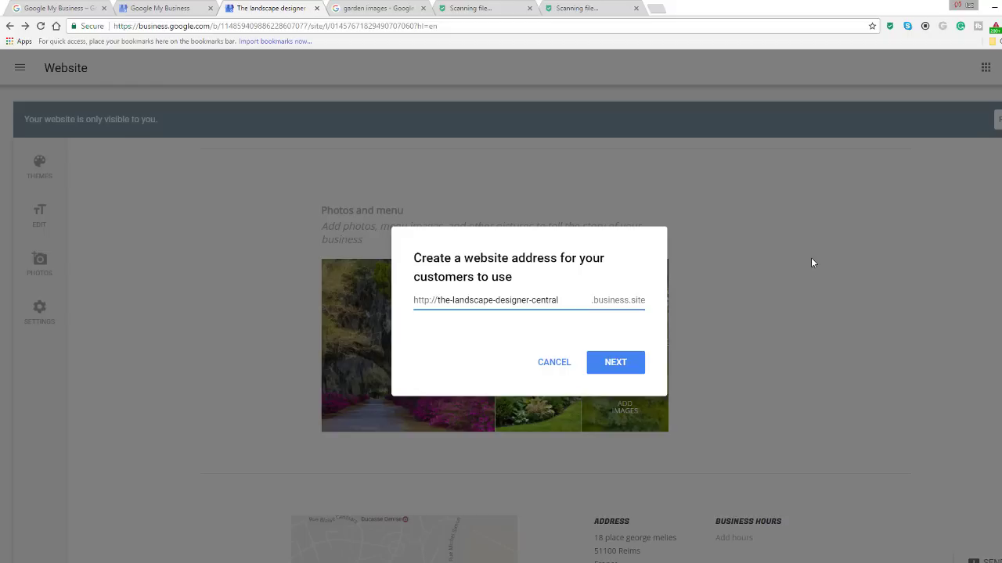
pyautogui.click(618, 368)
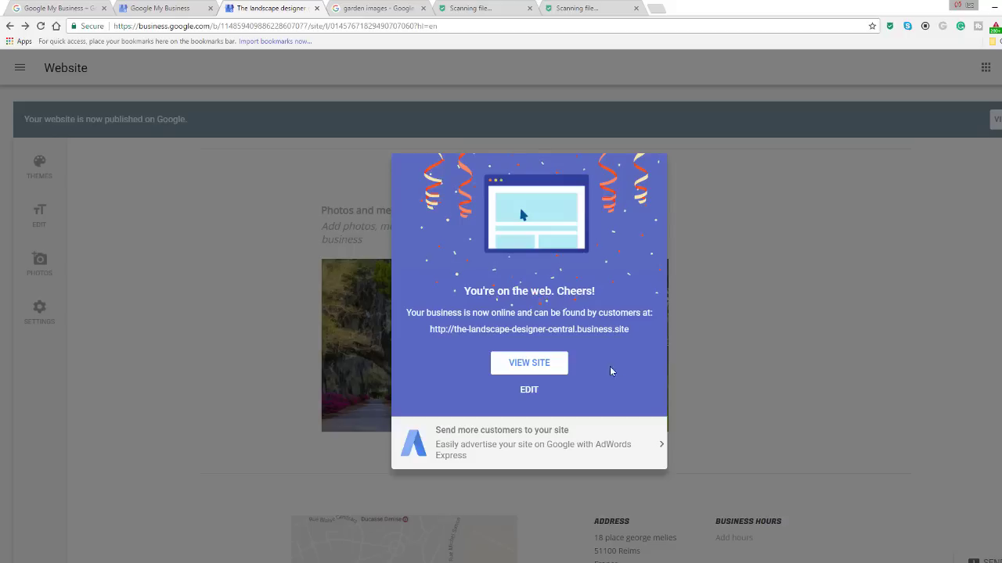
# View the live site in a new tab and scroll through its summary and photos.
pyautogui.click(543, 367)
pyautogui.scroll(-10, 483, 251)
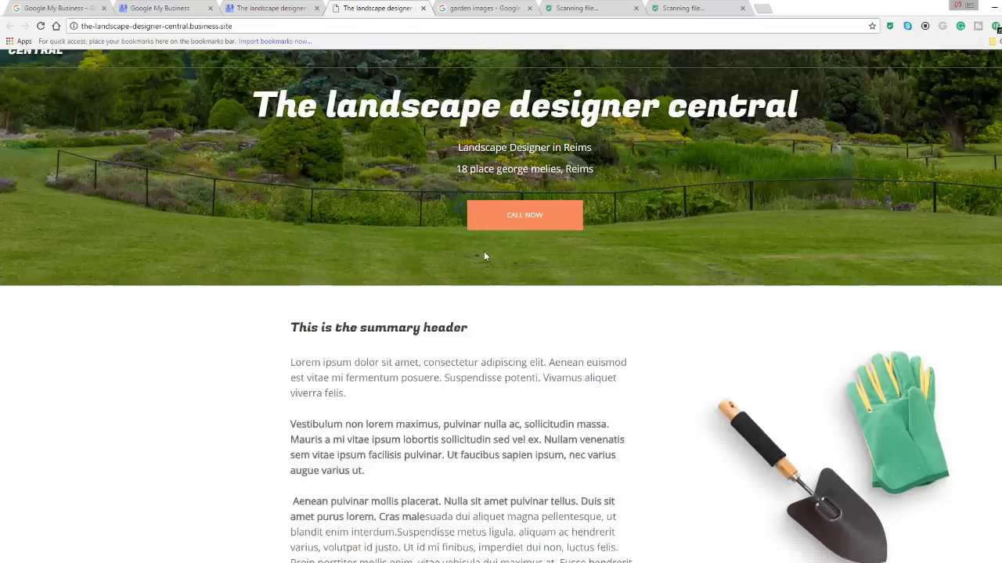
pyautogui.scroll(-5, 480, 252)
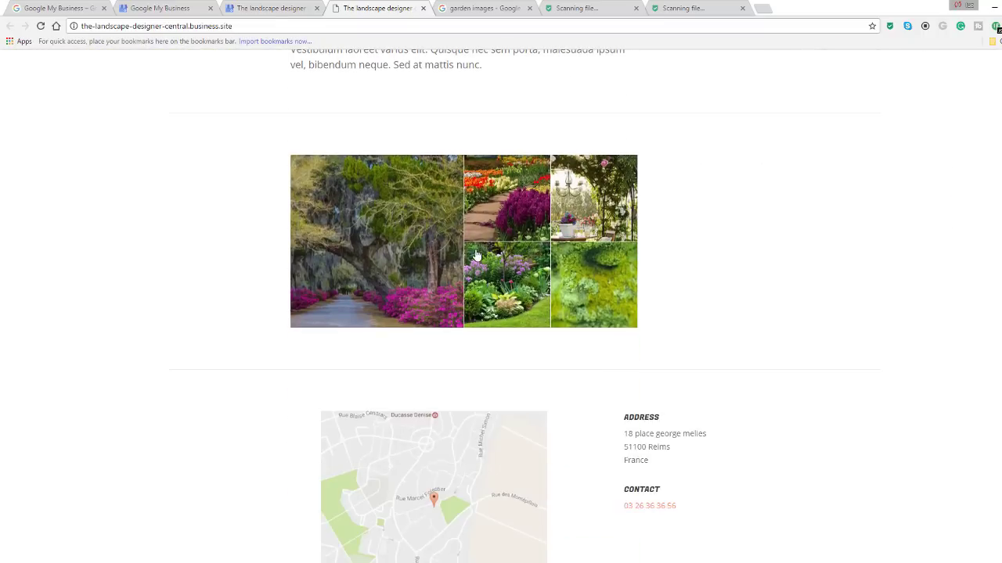